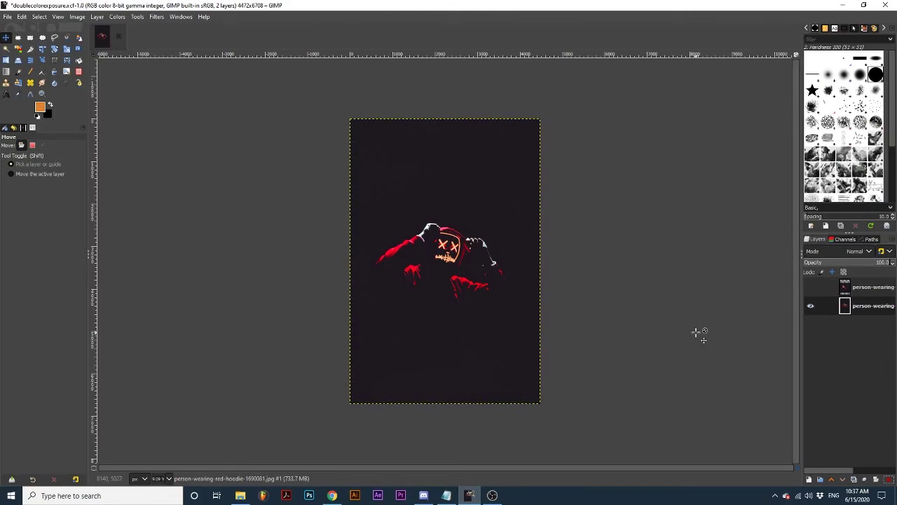
# Show and select the top hoodie layer, then raise its opacity from 60 to 100.
pyautogui.click(810, 288)
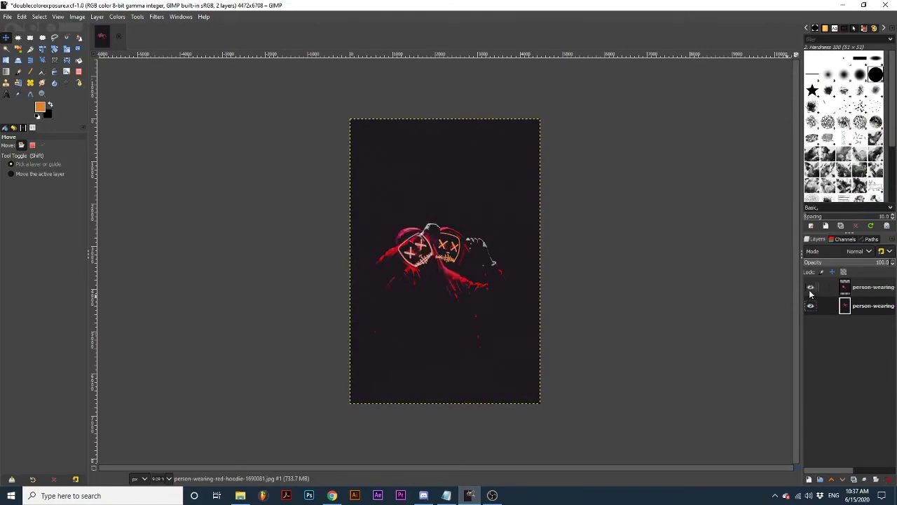
pyautogui.click(845, 286)
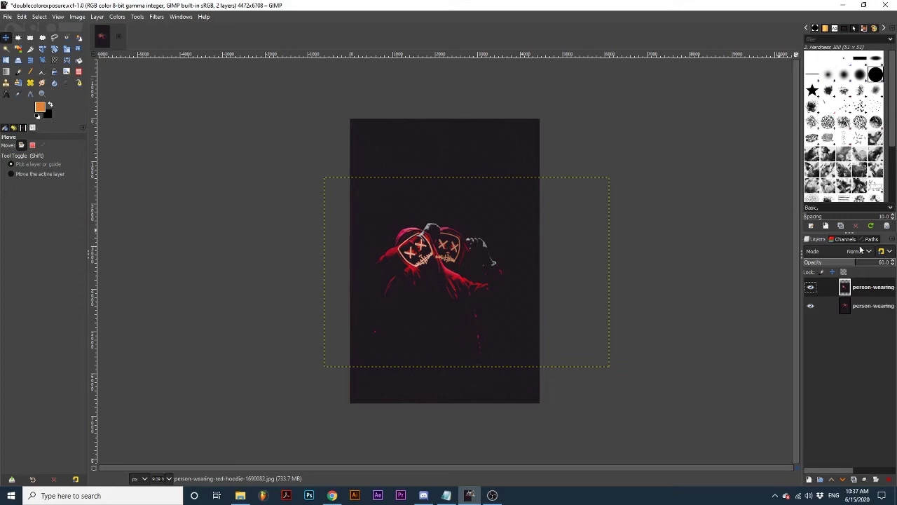
pyautogui.moveTo(858, 263); pyautogui.dragTo(893, 263)
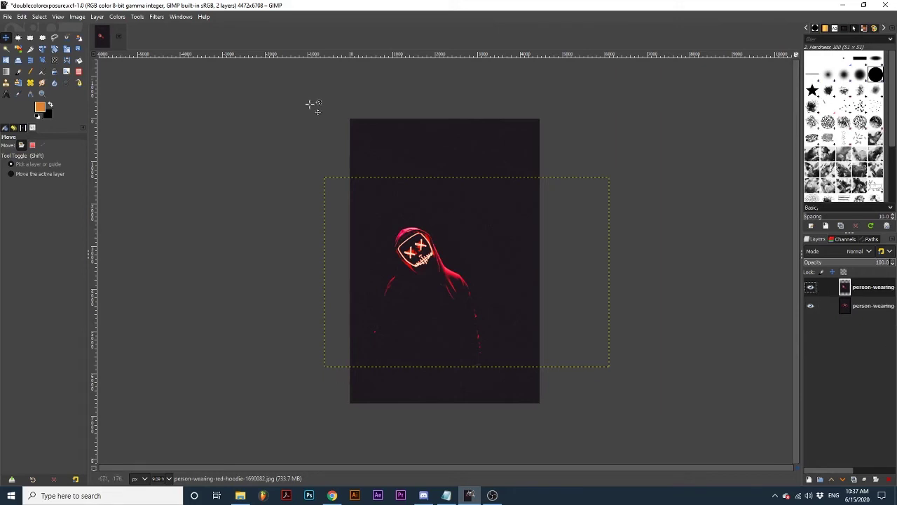
# Desaturate the top hoodie photo with Colors > Saturation, dropping Scale to about 0.
pyautogui.click(121, 17)
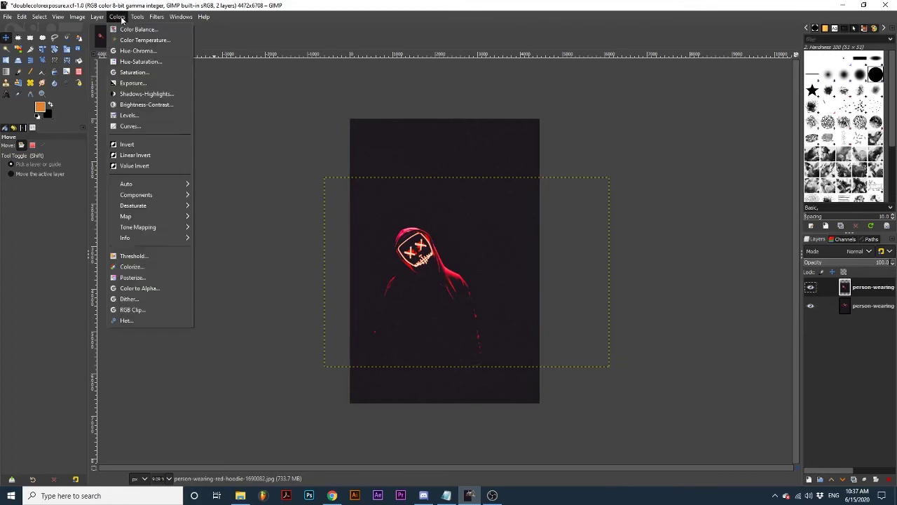
pyautogui.click(140, 71)
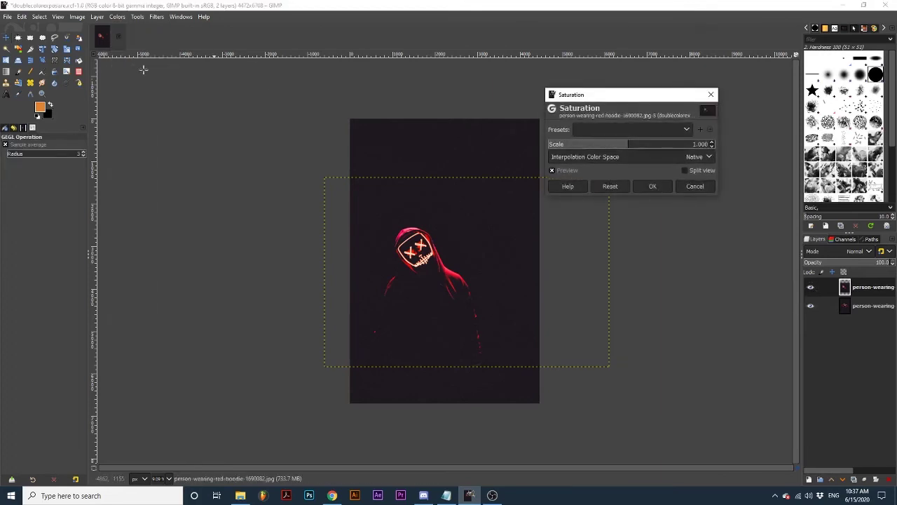
pyautogui.moveTo(592, 145); pyautogui.dragTo(534, 144)
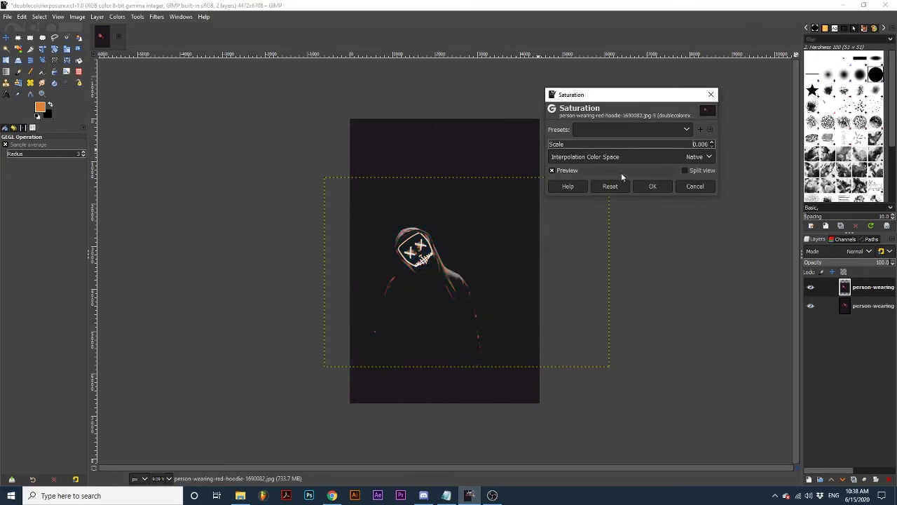
pyautogui.click(666, 185)
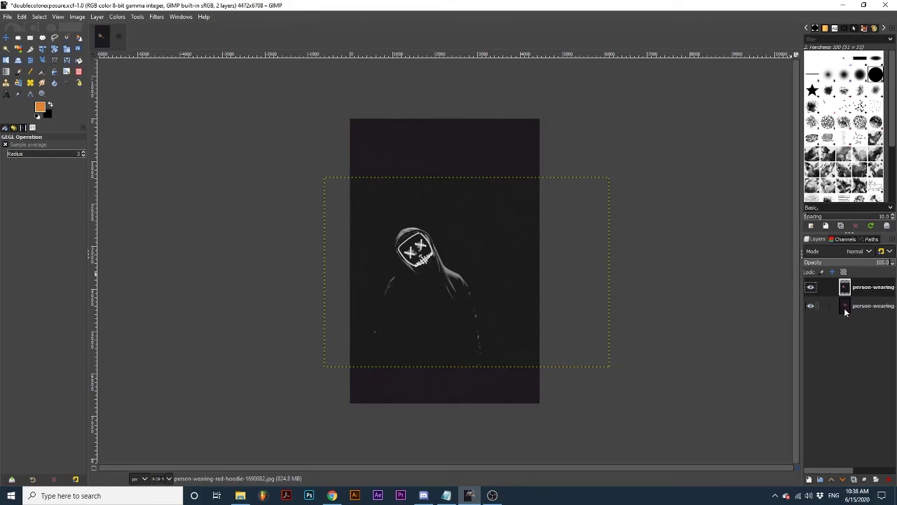
# Select the lower hoodie layer and apply Saturation with Scale 0.000.
pyautogui.click(845, 310)
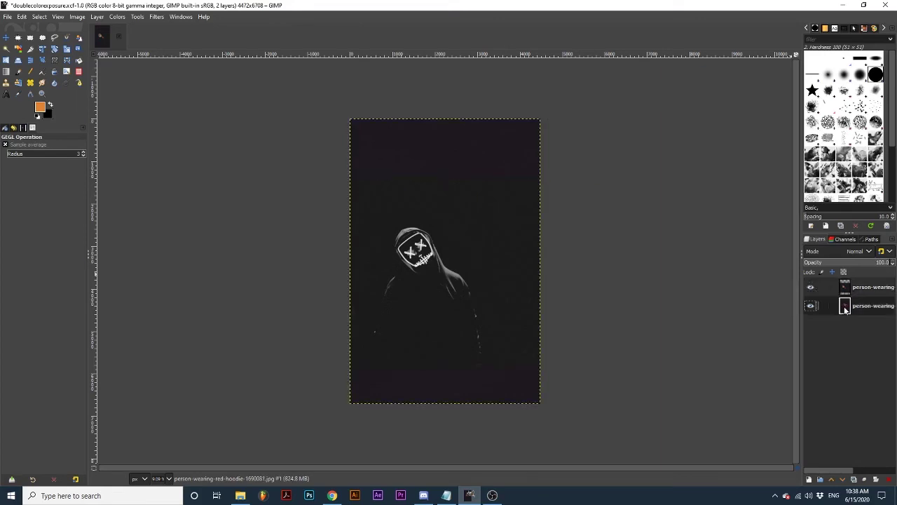
pyautogui.click(118, 17)
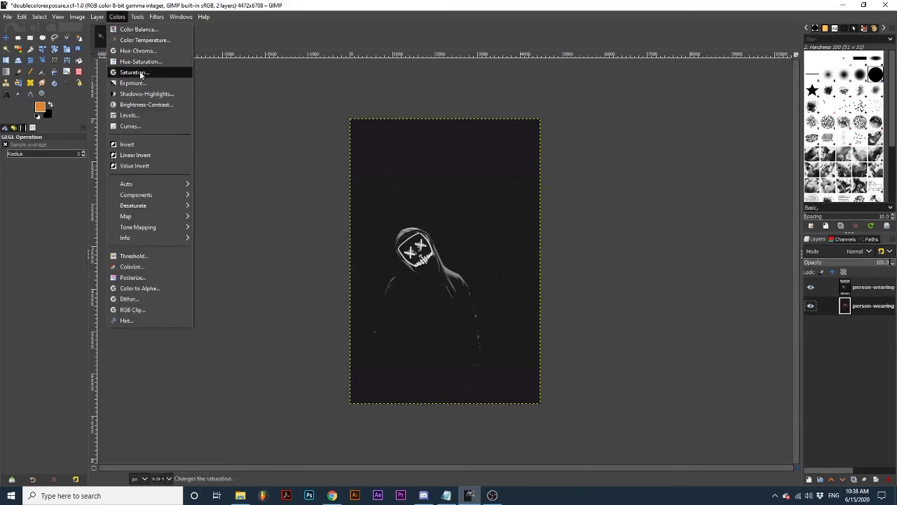
pyautogui.click(136, 72)
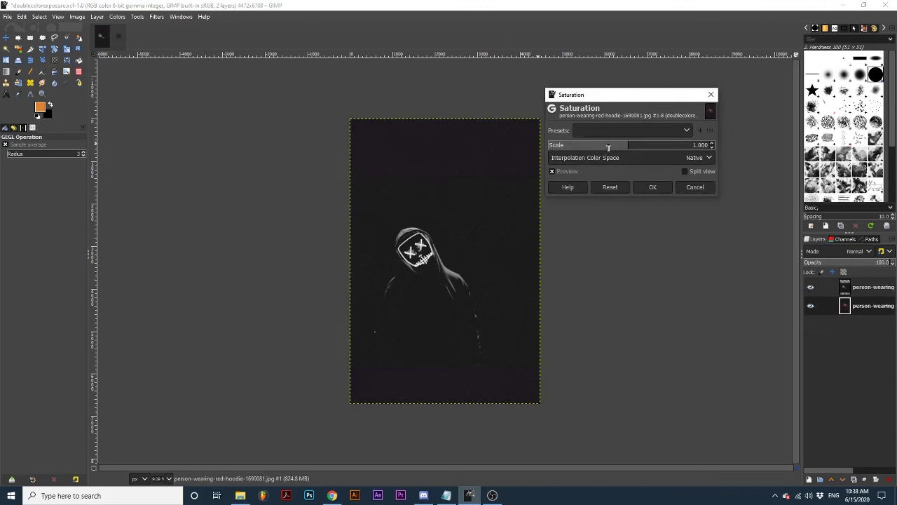
pyautogui.moveTo(608, 145); pyautogui.dragTo(545, 145)
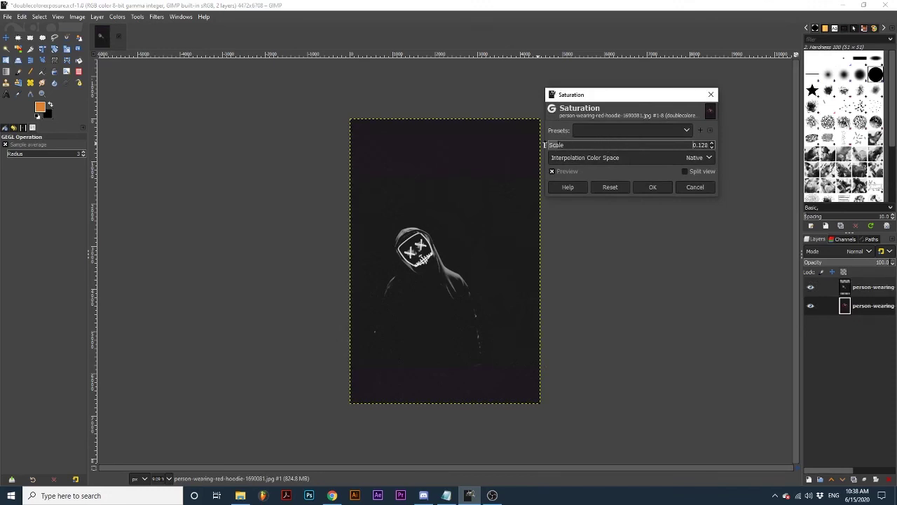
pyautogui.click(652, 187)
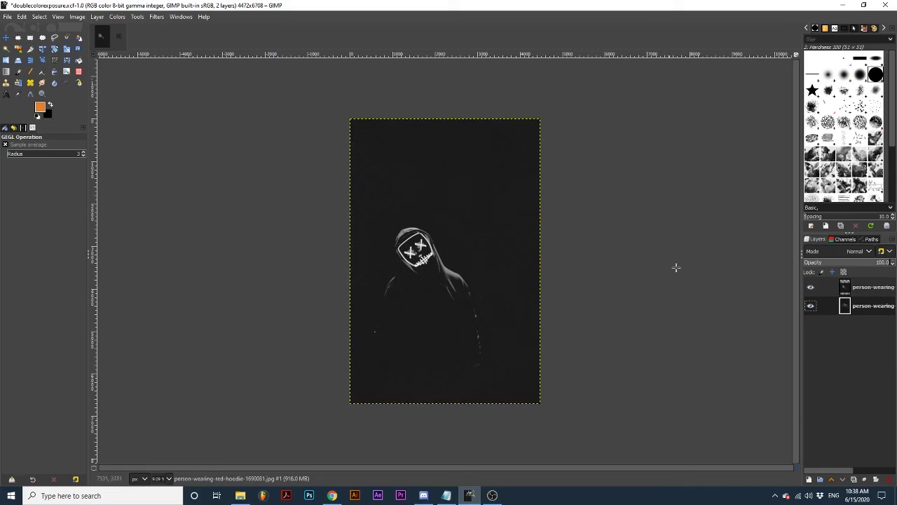
# Colorize the top layer purple (Hue 0.7727, Saturation 1.0), then hide it.
pyautogui.click(846, 289)
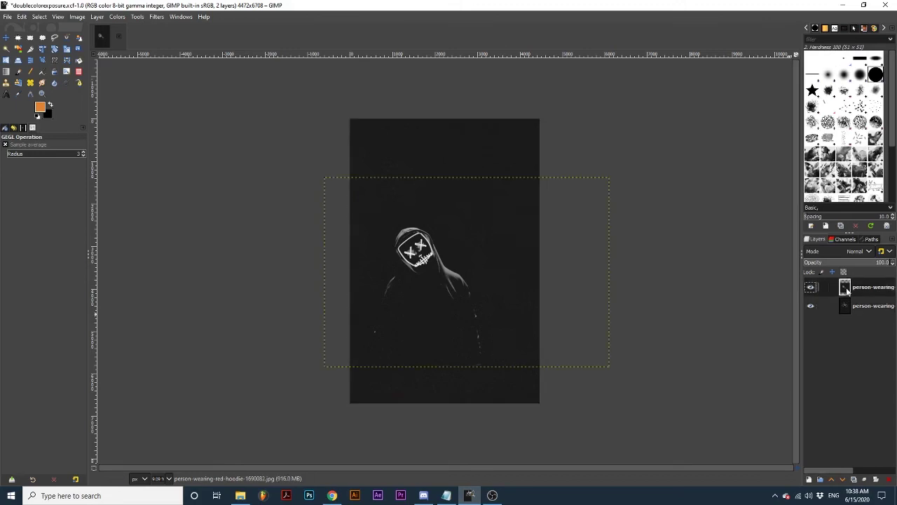
pyautogui.click(115, 17)
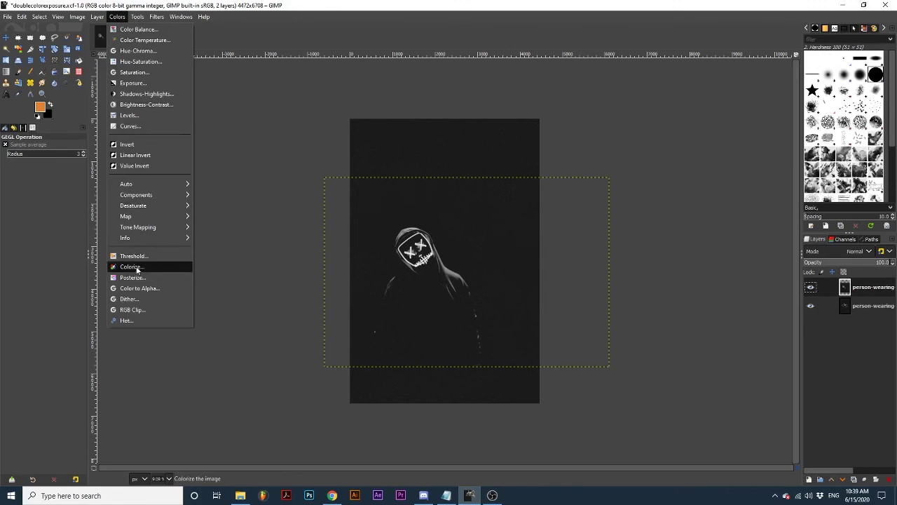
pyautogui.click(133, 267)
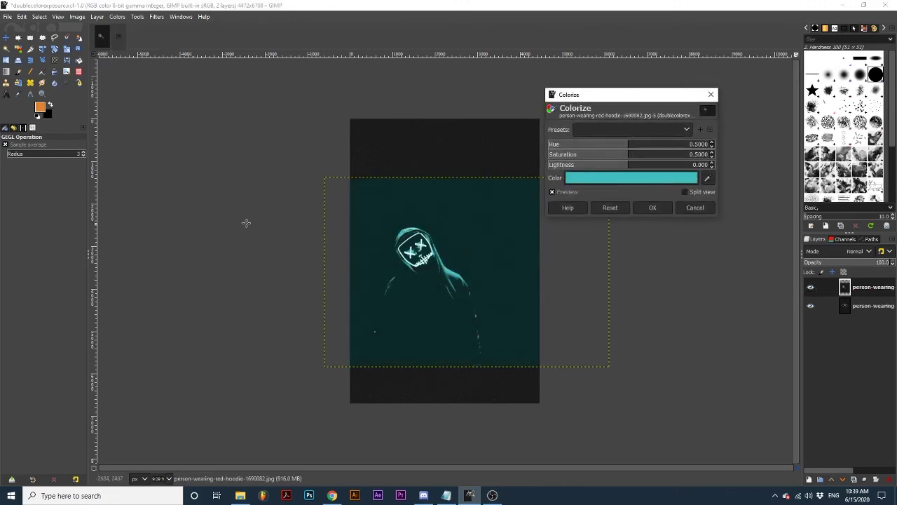
pyautogui.click(598, 178)
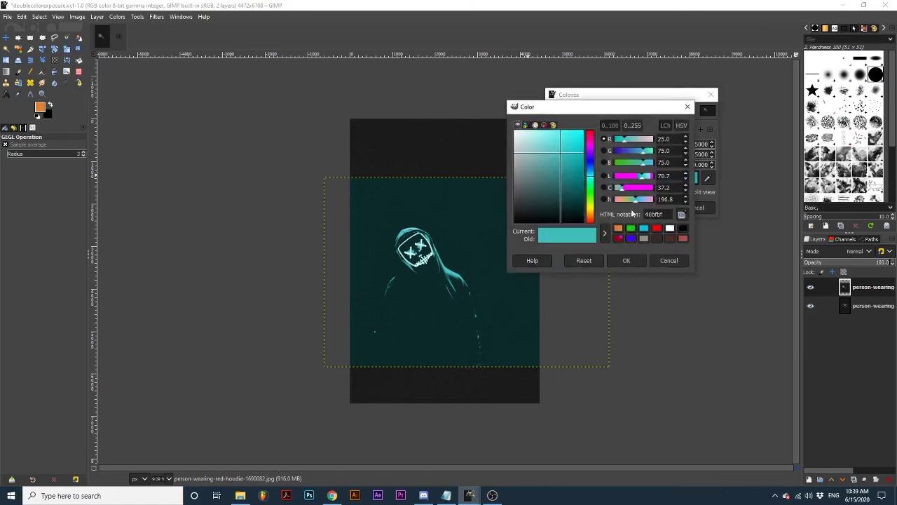
pyautogui.moveTo(590, 175); pyautogui.dragTo(592, 152)
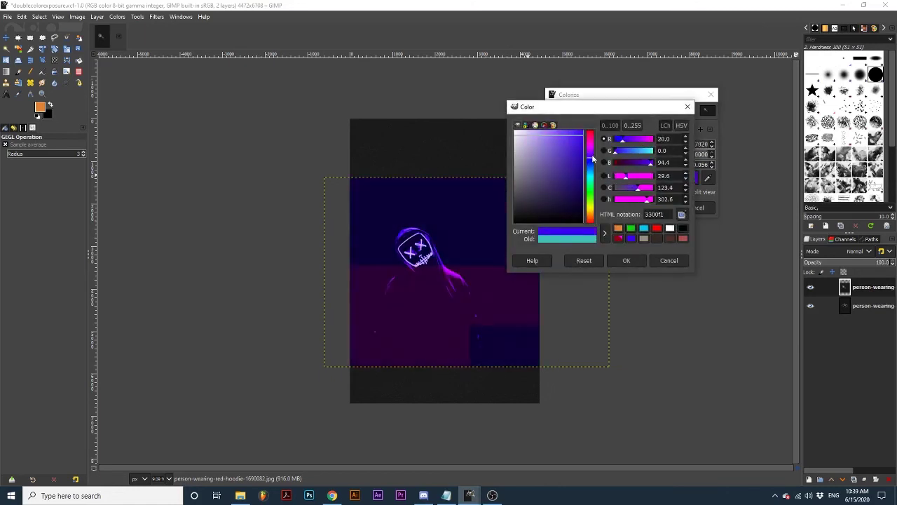
pyautogui.click(626, 259)
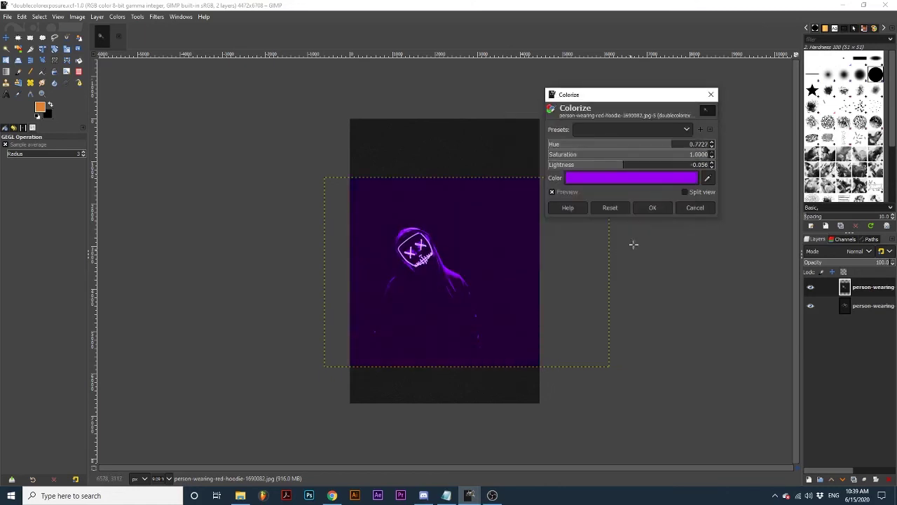
pyautogui.click(651, 208)
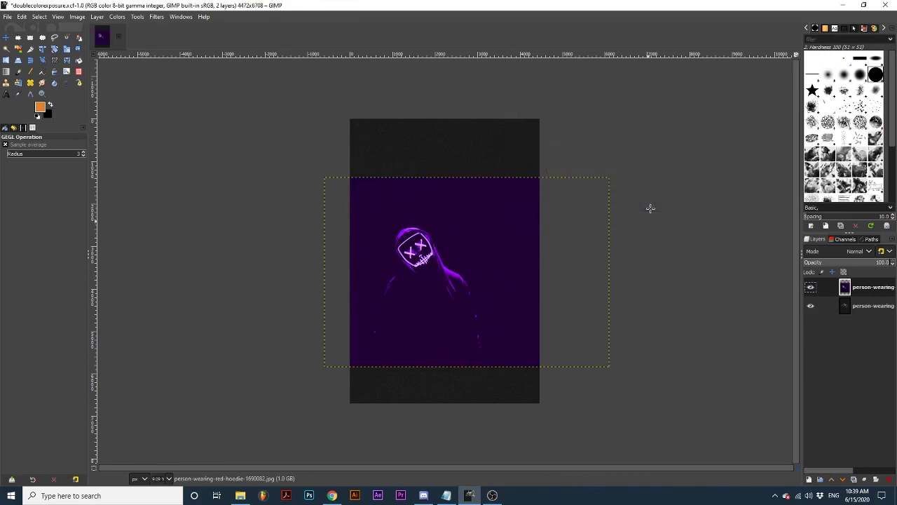
pyautogui.click(810, 289)
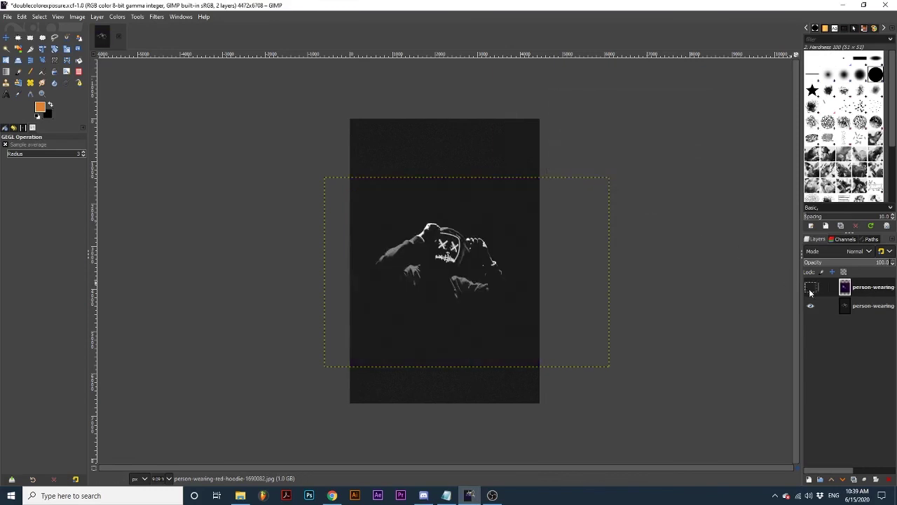
# Colorize the bottom layer green (Hue 0.3232, Saturation 1.0, Lightness -0.157) and toggle the purple layer's visibility.
pyautogui.click(852, 309)
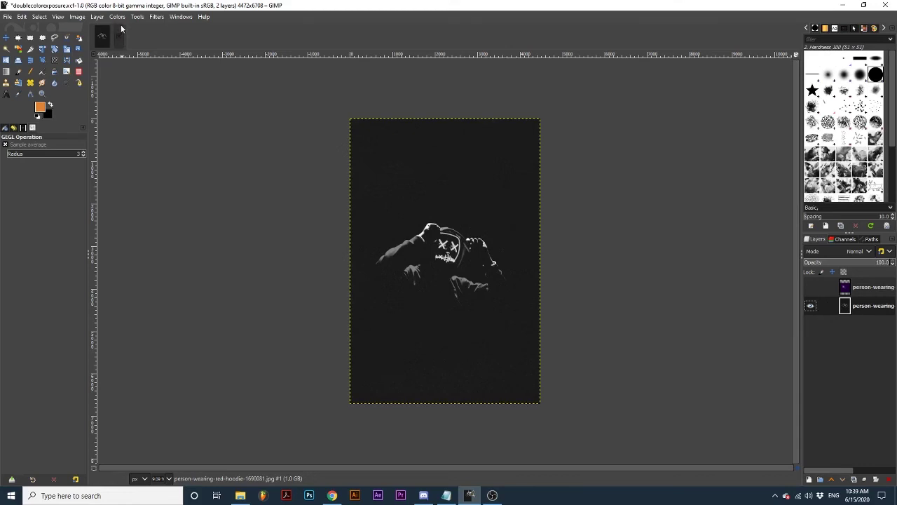
pyautogui.click(119, 18)
pyautogui.click(119, 263)
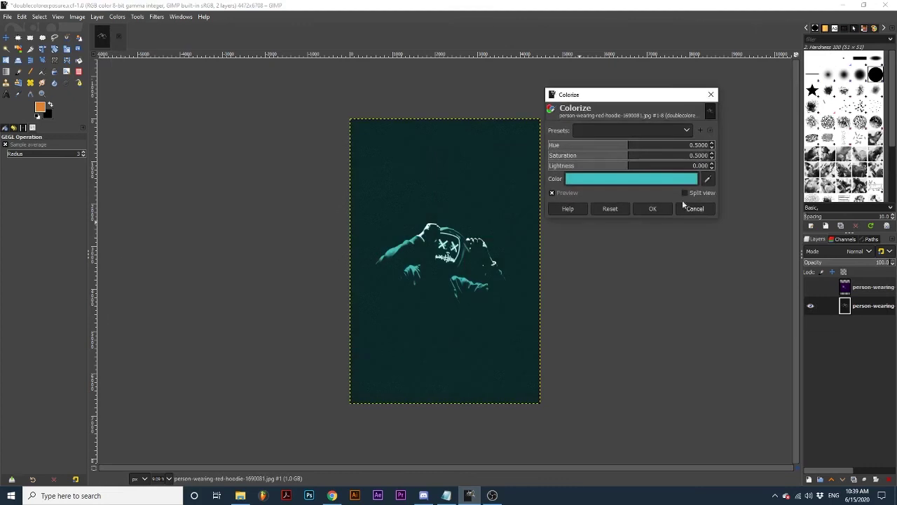
pyautogui.click(664, 181)
pyautogui.click(699, 230)
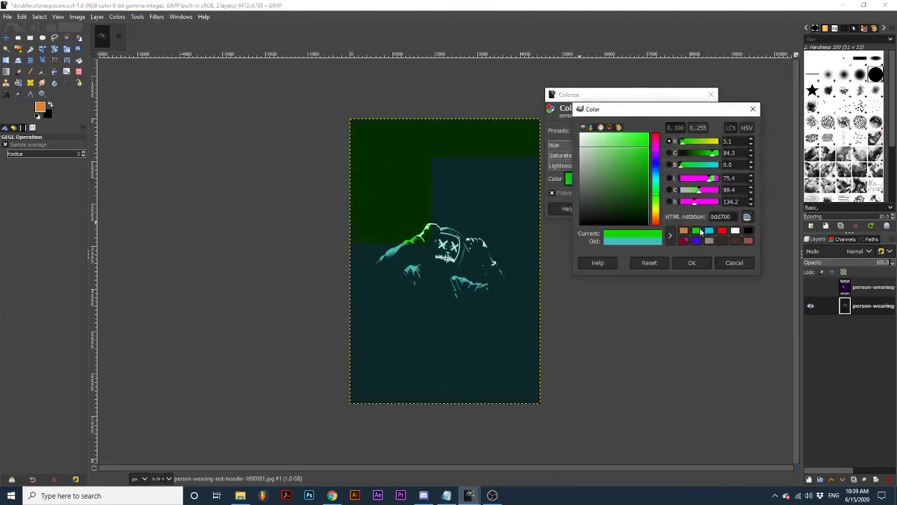
pyautogui.click(692, 263)
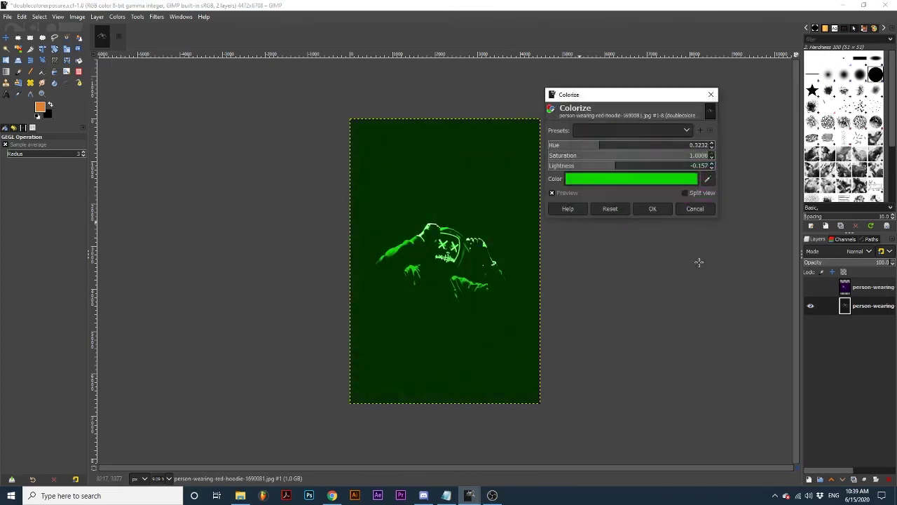
pyautogui.click(812, 286)
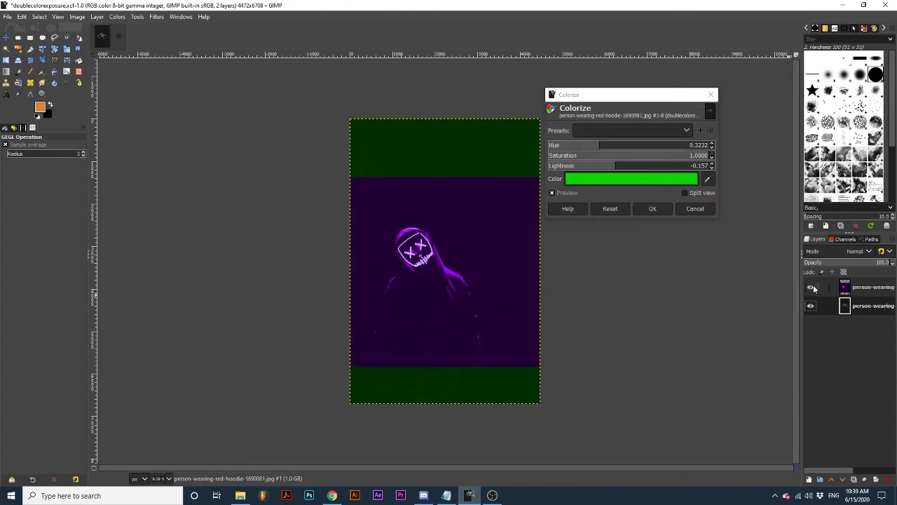
pyautogui.click(812, 287)
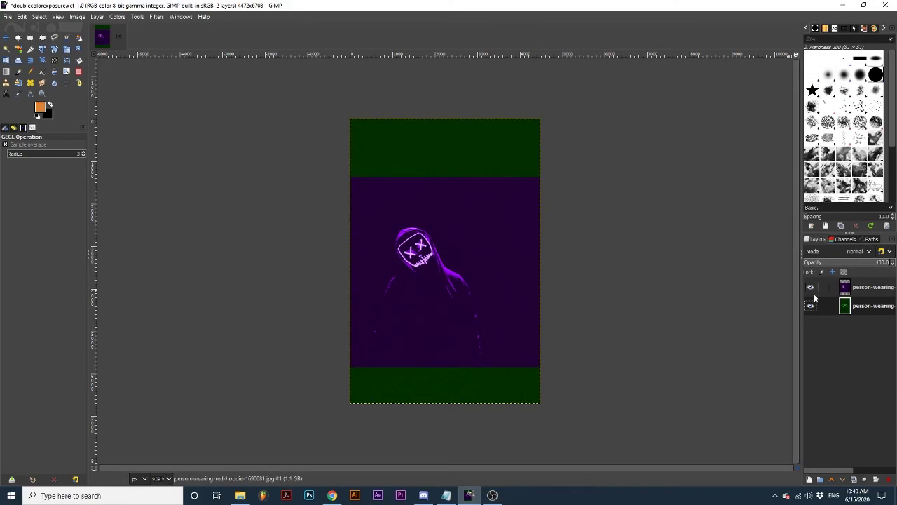
# Set the purple top layer's blend mode to Screen.
pyautogui.click(850, 293)
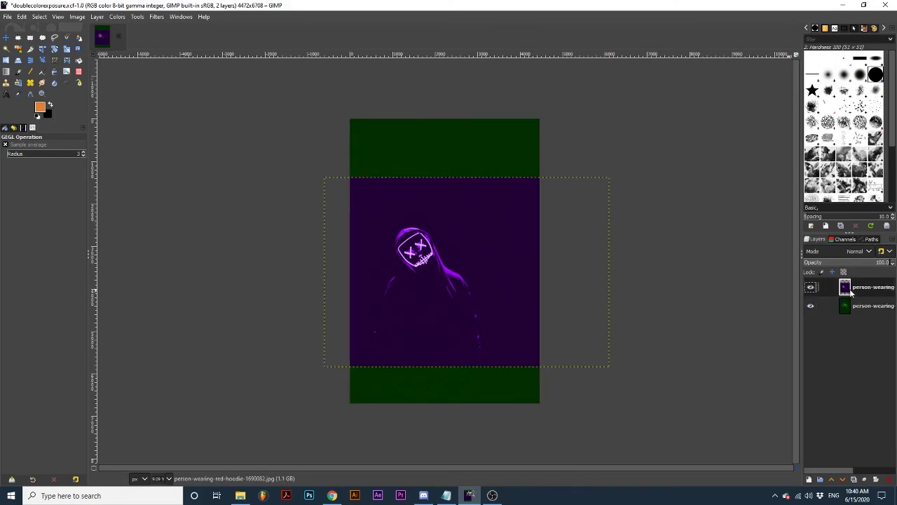
pyautogui.click(856, 252)
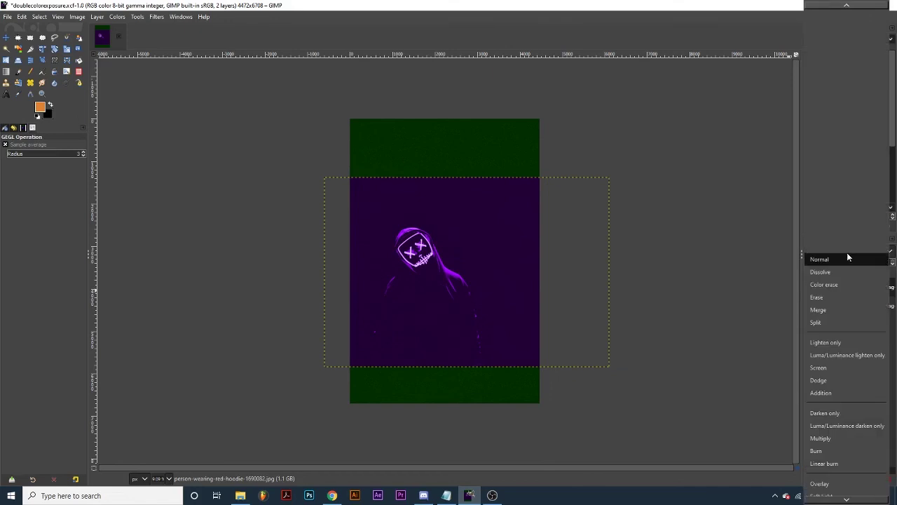
pyautogui.click(841, 370)
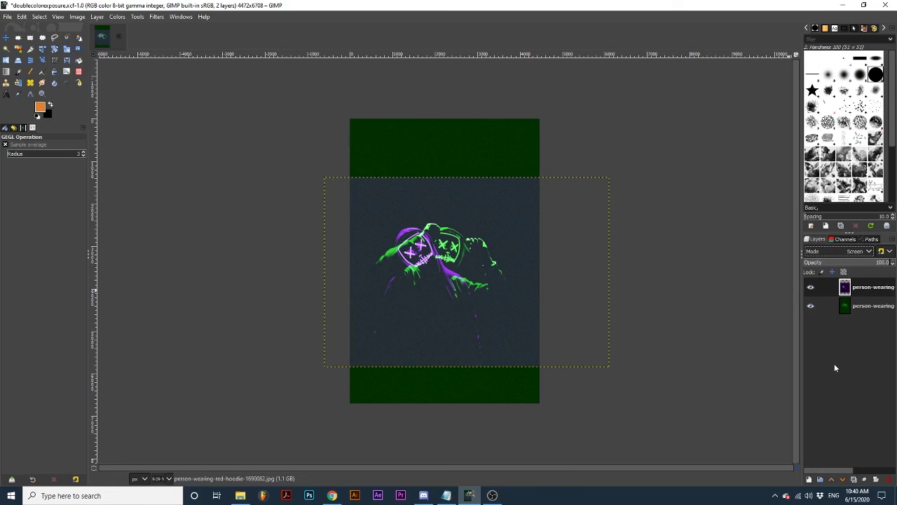
# Merge the purple top layer down into the green layer.
pyautogui.rightClick(855, 287)
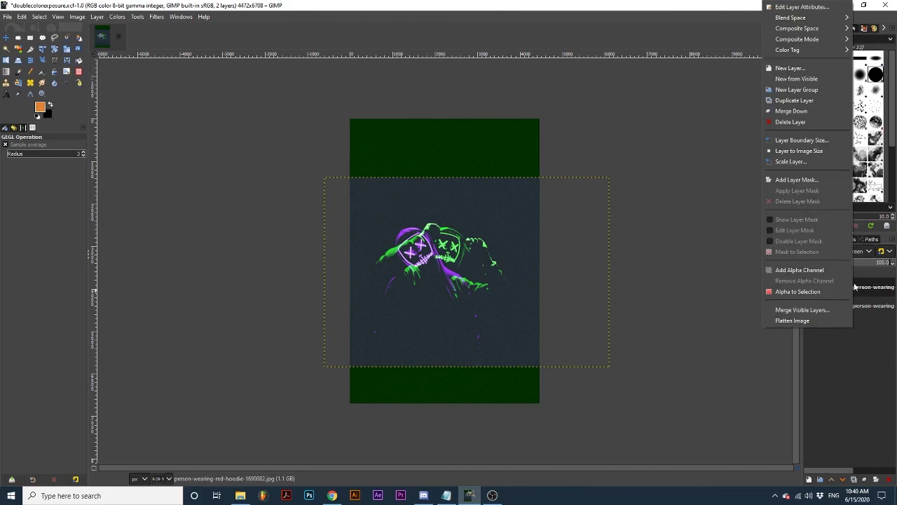
pyautogui.click(797, 111)
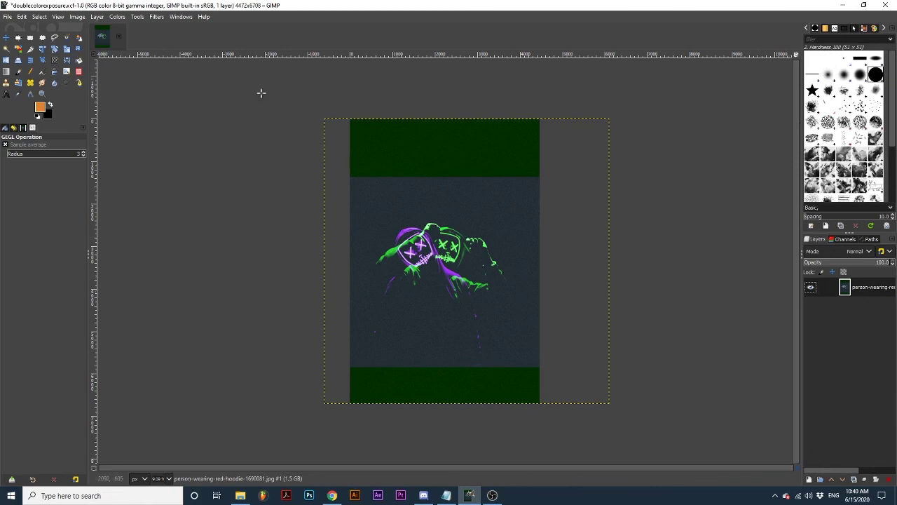
# Apply Colors > Exposure with black level 0.100 to the merged layer.
pyautogui.click(117, 16)
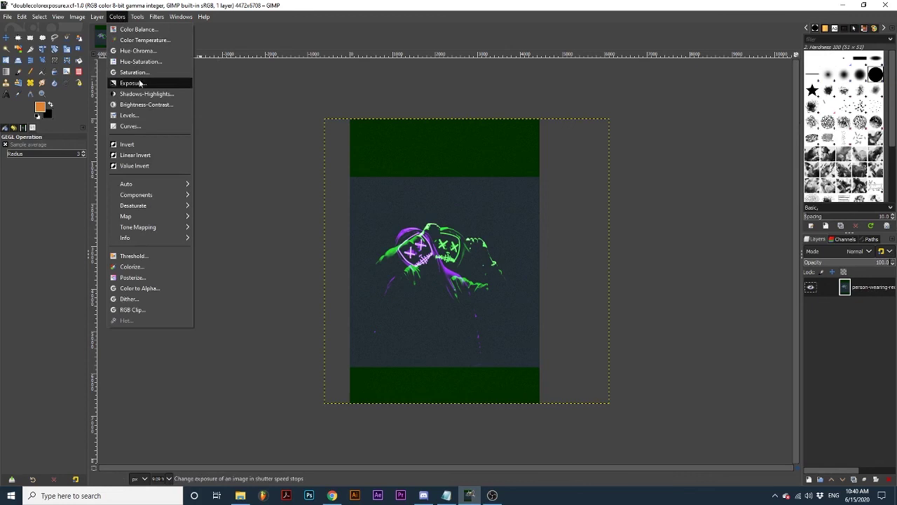
pyautogui.click(135, 83)
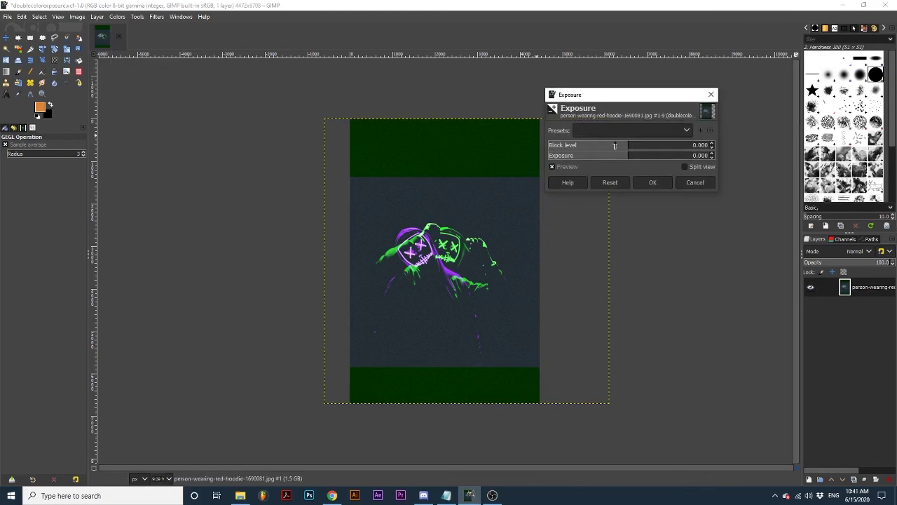
pyautogui.moveTo(634, 146); pyautogui.dragTo(711, 149)
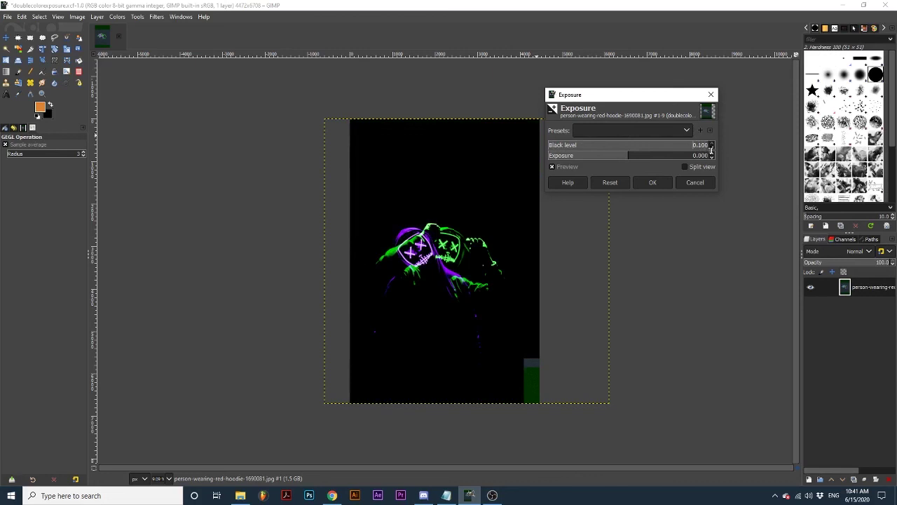
pyautogui.click(653, 182)
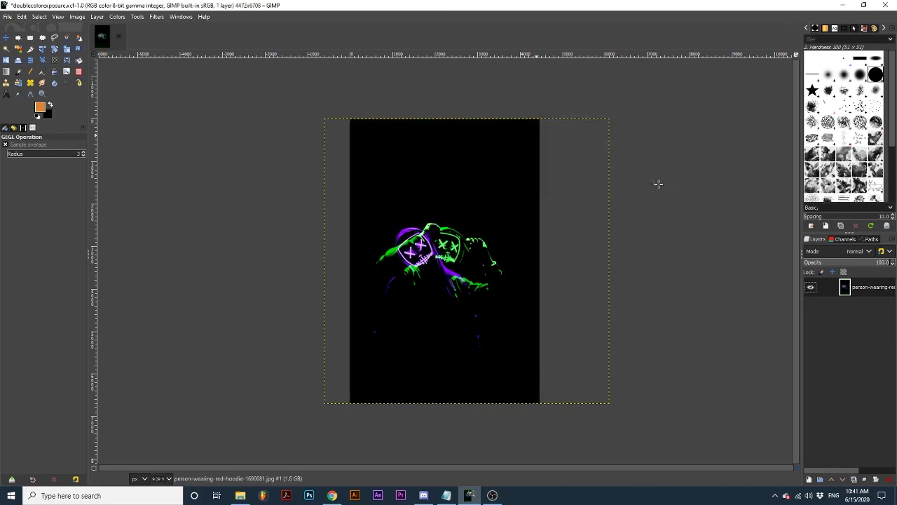